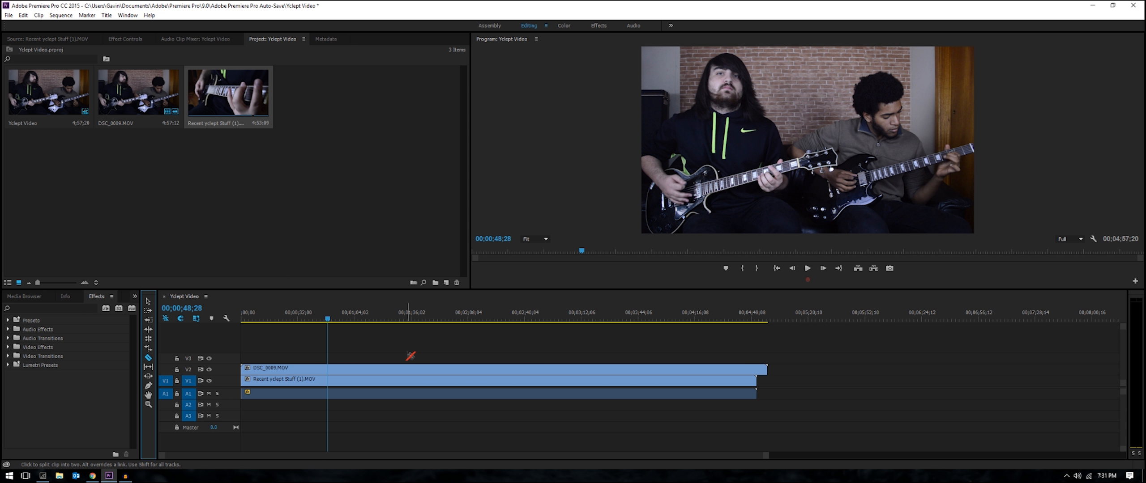
# - Split the DSC_0009.MOV clip on track V2 at the playhead and at about 1:30 and 2:15
pyautogui.press('v')
pyautogui.click(327, 369)
pyautogui.click(402, 369)
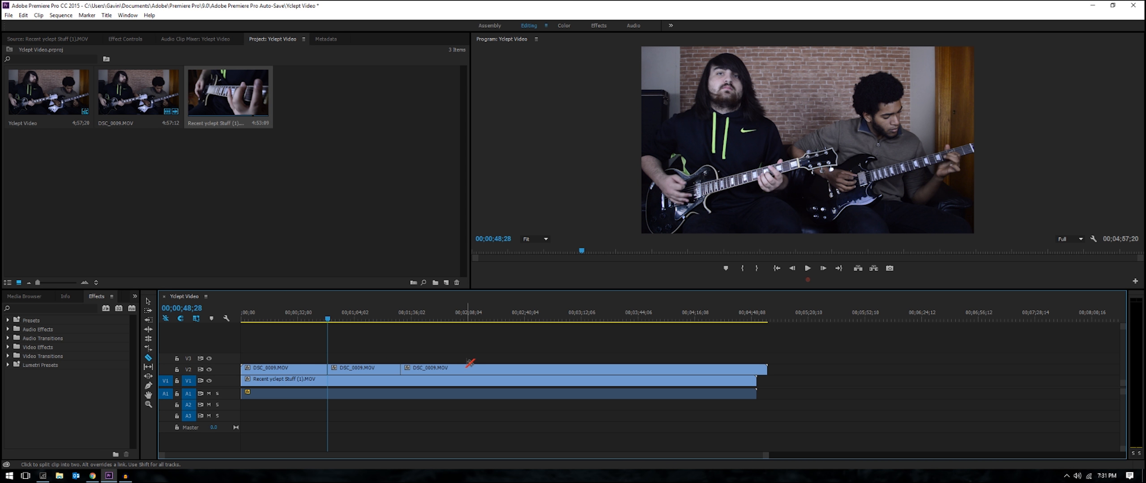
pyautogui.click(482, 369)
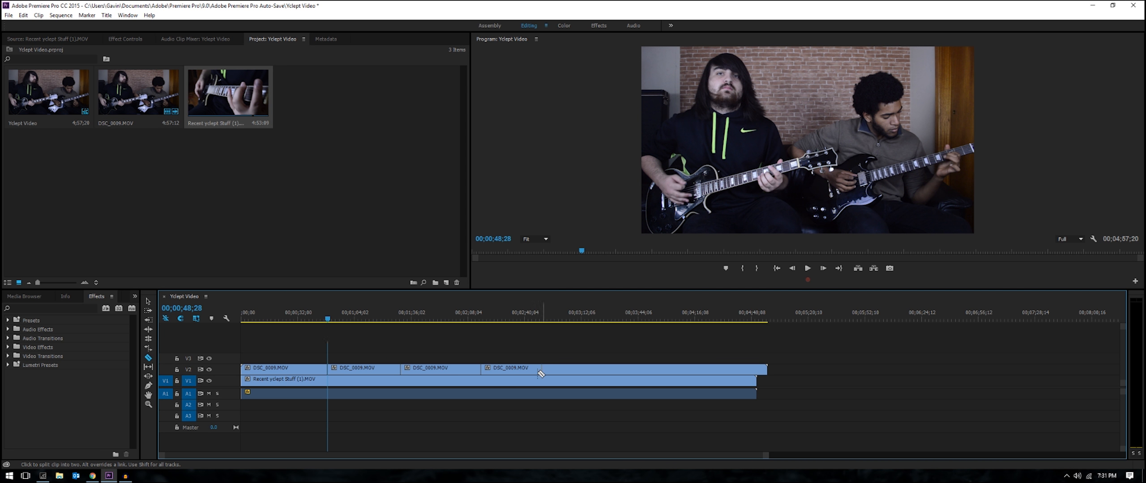
pyautogui.press('v')
pyautogui.click(370, 372)
pyautogui.moveTo(371, 371)
pyautogui.mouseDown()
pyautogui.moveTo(441, 371)
pyautogui.moveTo(340, 372)
pyautogui.moveTo(376, 375)
pyautogui.mouseUp()
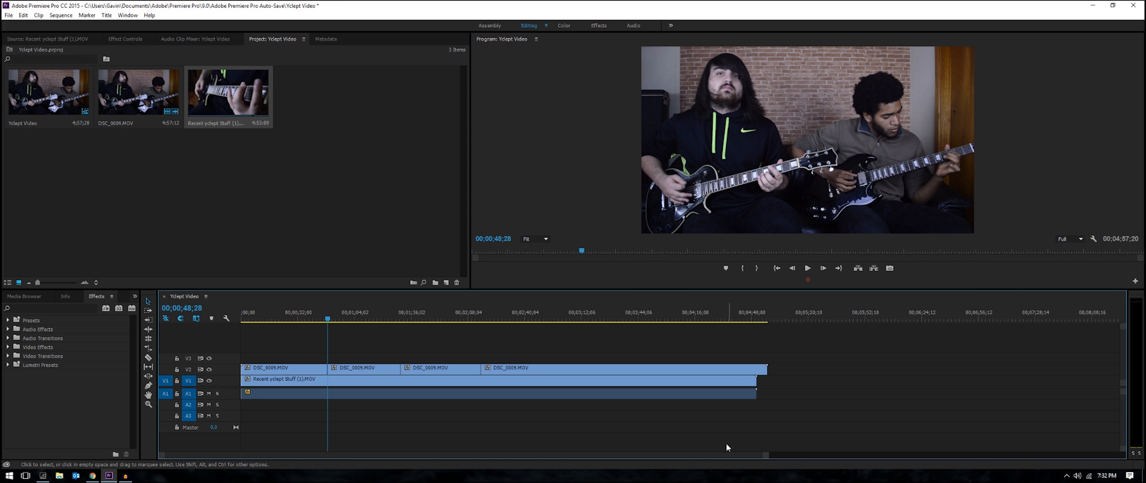
# - Split the Recent yclept Stuff (1).MOV clip on V1 at the playhead and delete the second DSC_0009.MOV segment on V2
pyautogui.moveTo(765, 457); pyautogui.dragTo(635, 462)
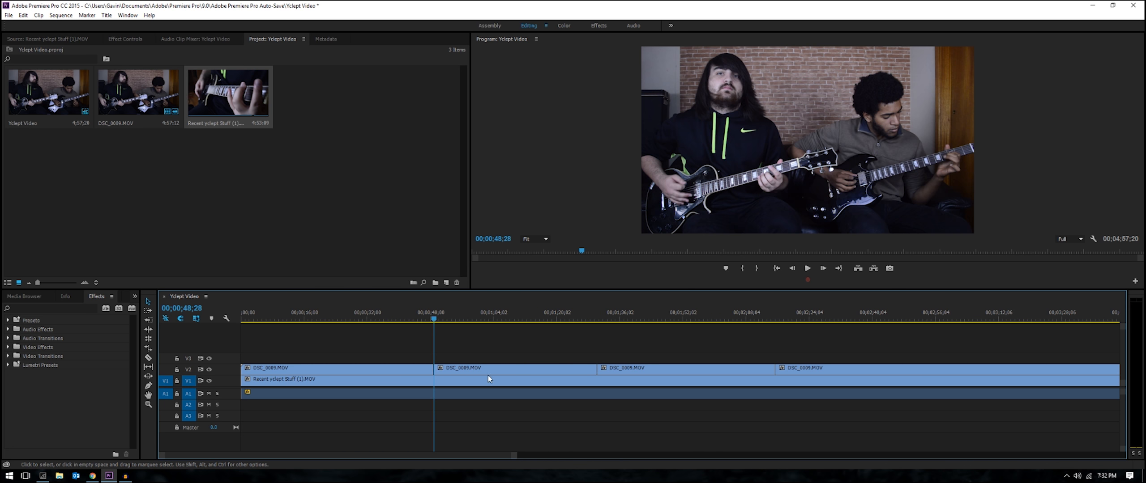
pyautogui.hotkey('ctrl', 'k')
pyautogui.click(464, 374)
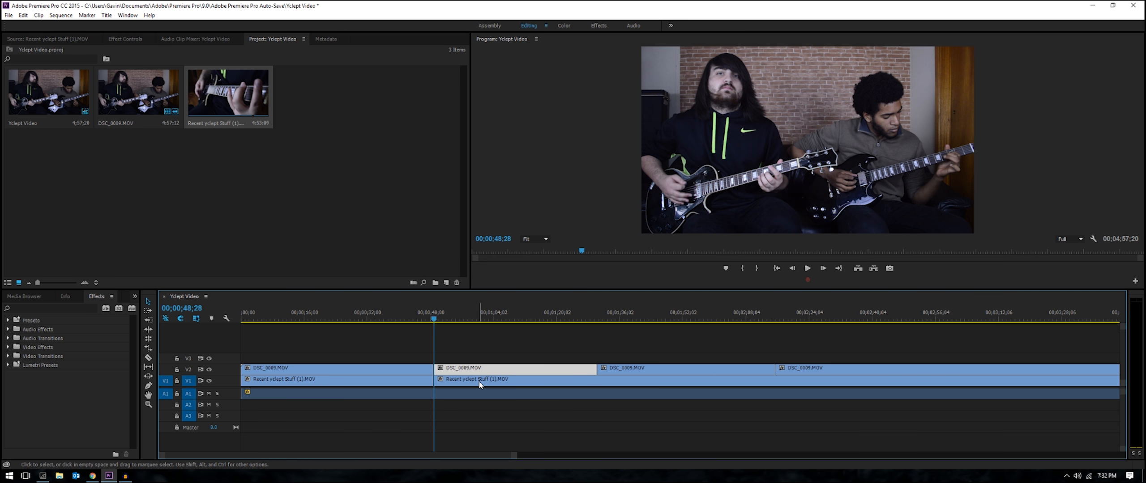
pyautogui.press('Delete')
# - Cut the V1 clip where the V2 gap ends and delete the V1 section beneath that gap
pyautogui.press('c')
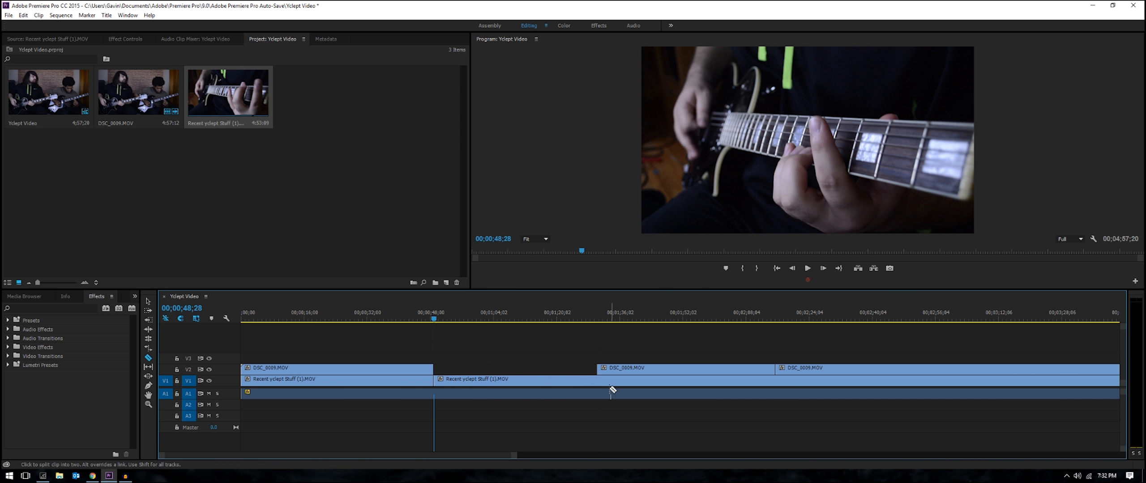
pyautogui.click(599, 381)
pyautogui.press('v')
pyautogui.click(576, 383)
pyautogui.press('Delete')
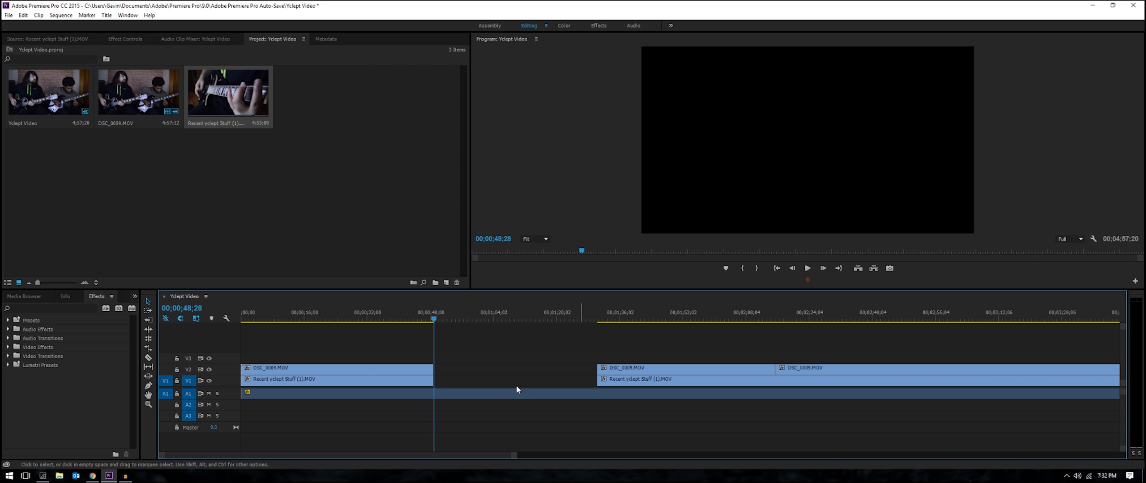
# - Cut the A1 audio at both edges of the video gap and delete the audio section between the cuts
pyautogui.press('c')
pyautogui.click(433, 394)
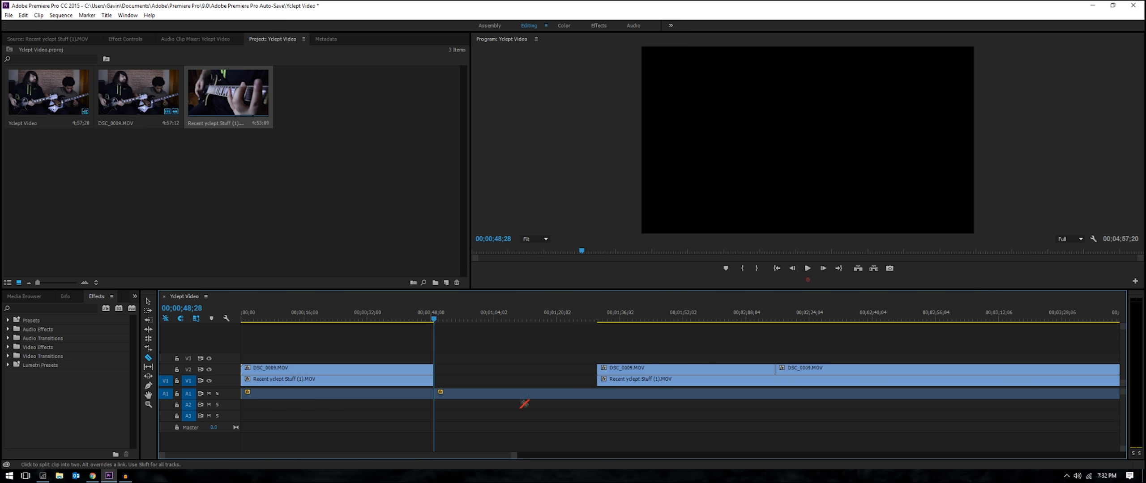
pyautogui.click(598, 394)
pyautogui.press('v')
pyautogui.click(576, 395)
pyautogui.press('Delete')
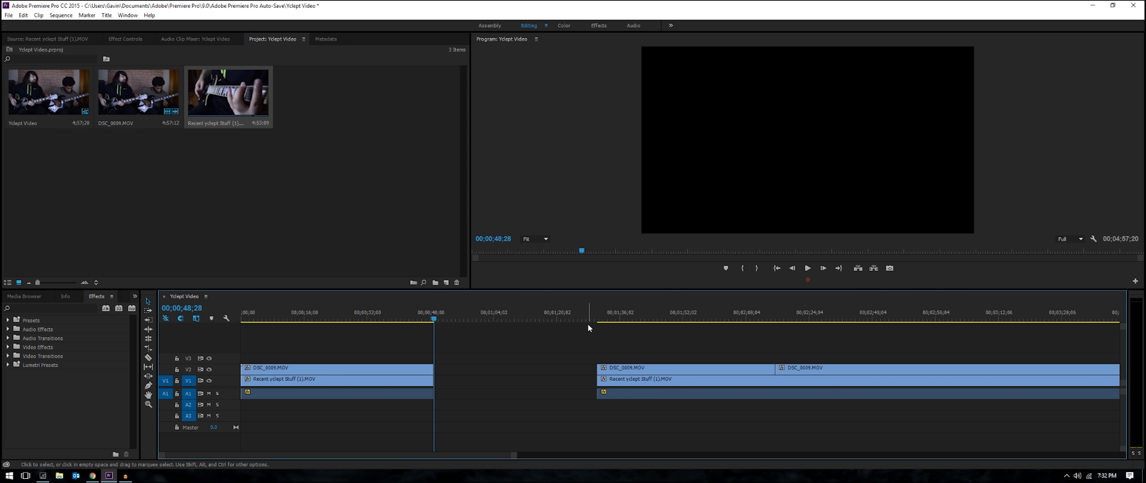
# - Place the playhead near the end of the gap, select all clips after it and move them about 6 seconds earlier
pyautogui.click(598, 318)
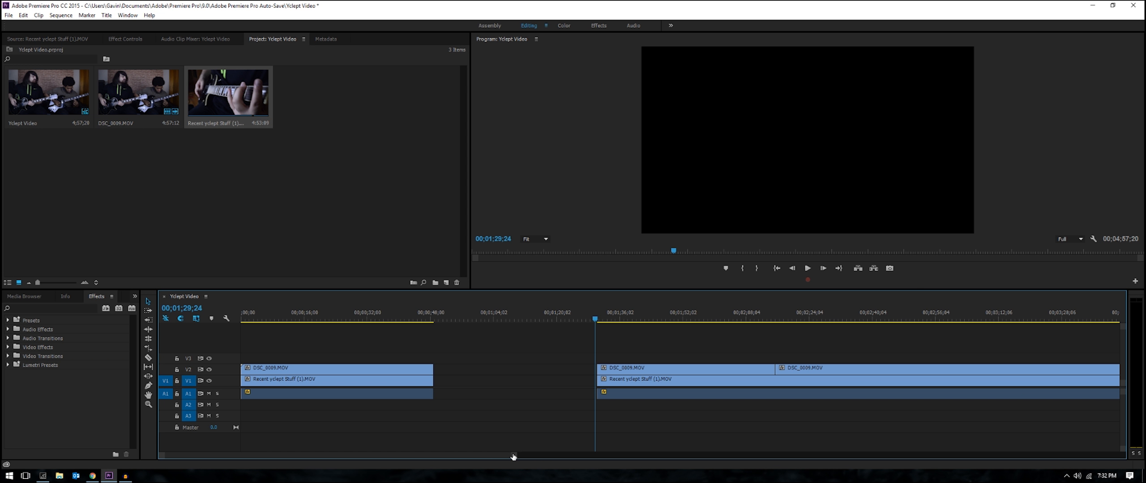
pyautogui.moveTo(513, 456); pyautogui.dragTo(787, 456)
pyautogui.moveTo(912, 428); pyautogui.dragTo(346, 340)
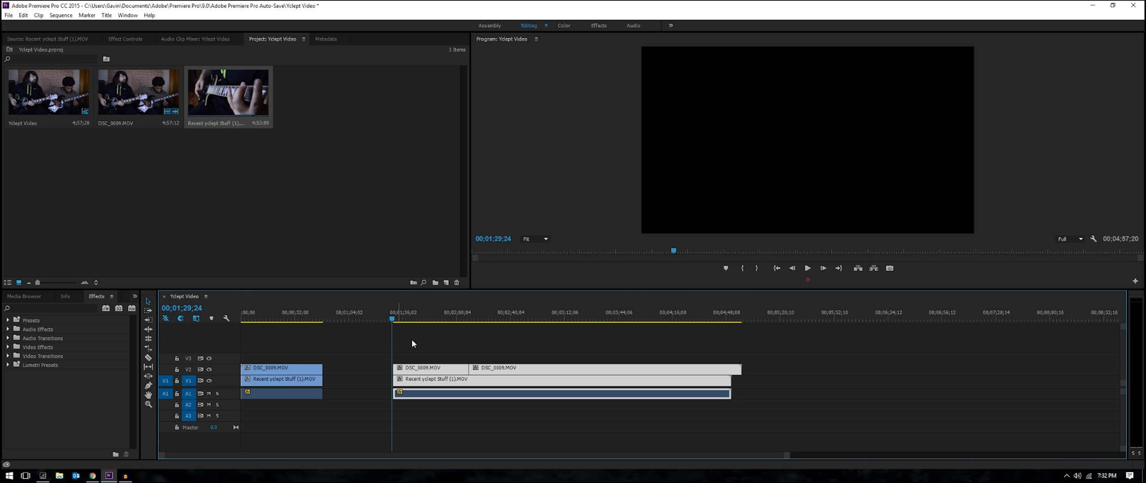
pyautogui.moveTo(443, 371)
pyautogui.mouseDown()
pyautogui.moveTo(355, 371)
pyautogui.moveTo(428, 371)
pyautogui.mouseUp()
pyautogui.press('=')
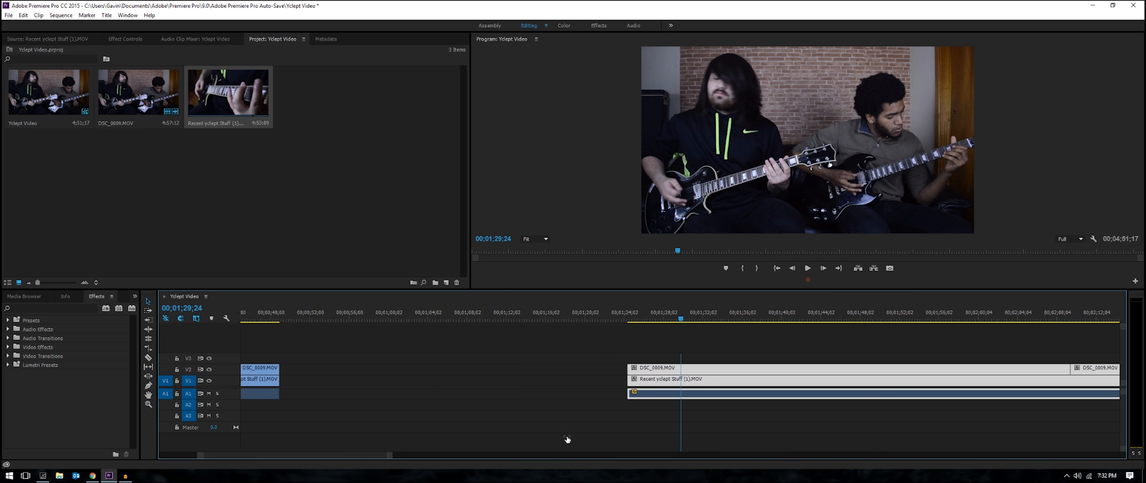
# - Select every clip after the gap with the Track Select Forward tool and move them back against the first clips
pyautogui.press('-')
pyautogui.click(546, 370)
pyautogui.press('a')
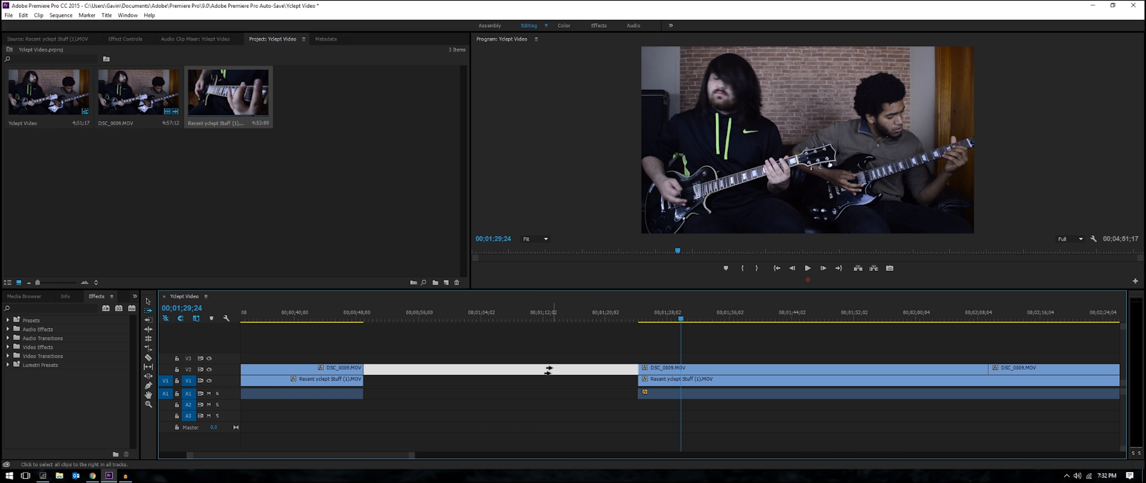
pyautogui.click(657, 371)
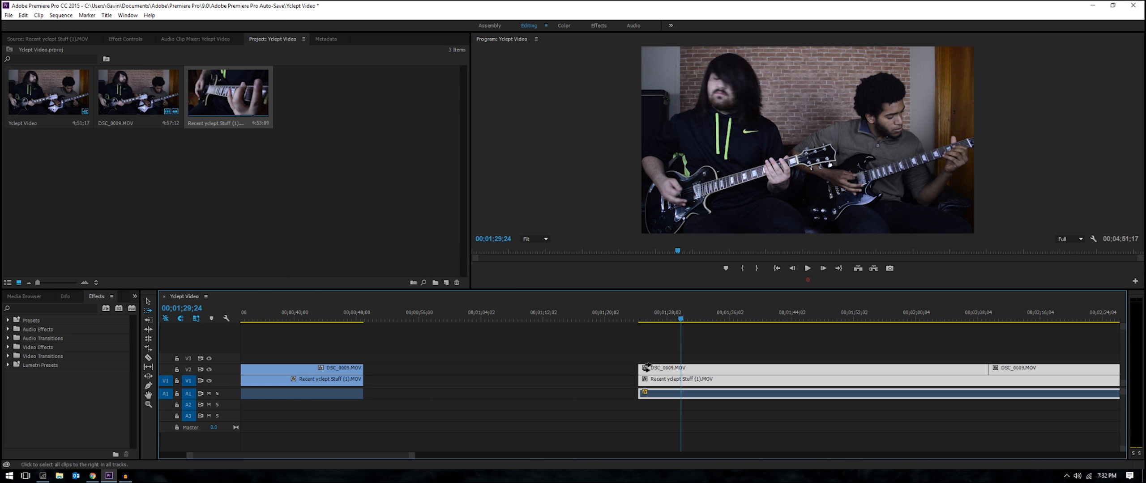
pyautogui.moveTo(667, 369); pyautogui.dragTo(394, 393)
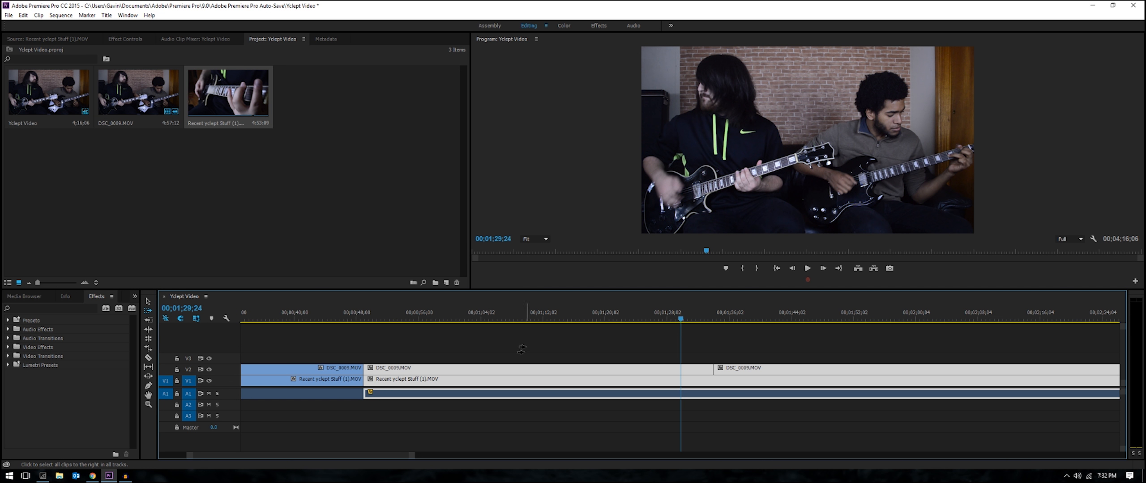
pyautogui.click(565, 350)
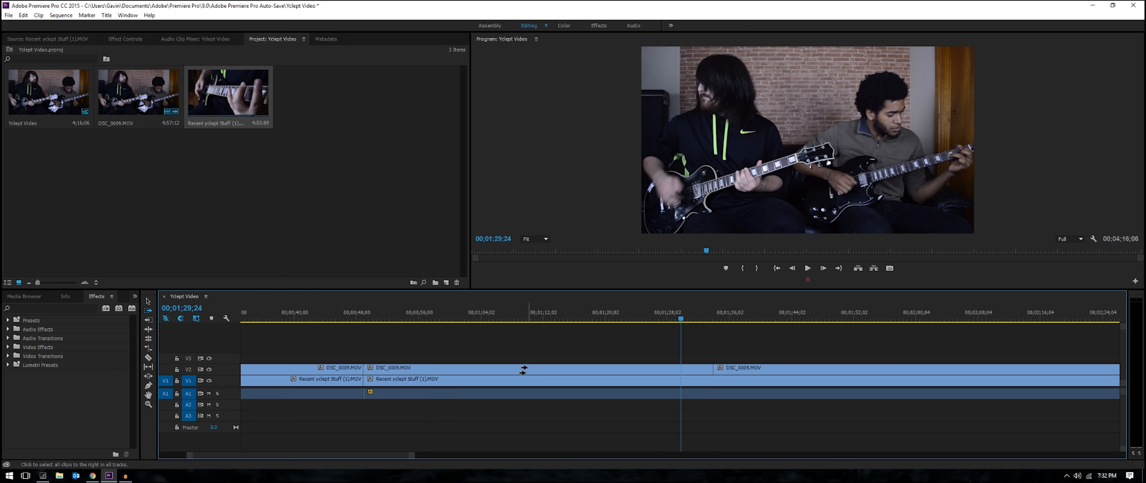
# - Split the DSC_0009.MOV clip after the join on V2 at about 53, 57 and 63 seconds with the Razor tool
pyautogui.press('c')
pyautogui.click(399, 370)
pyautogui.click(425, 370)
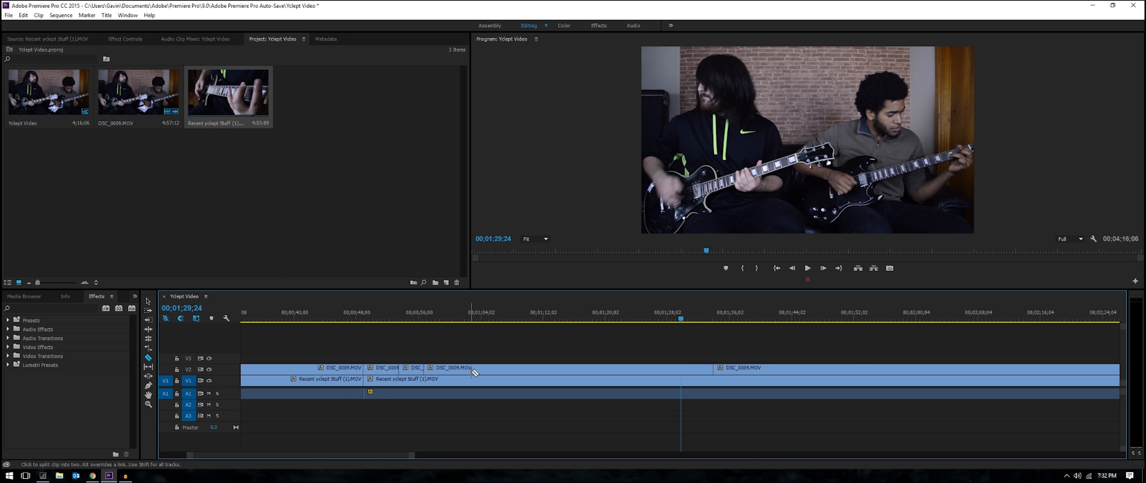
pyautogui.click(472, 369)
pyautogui.press('a')
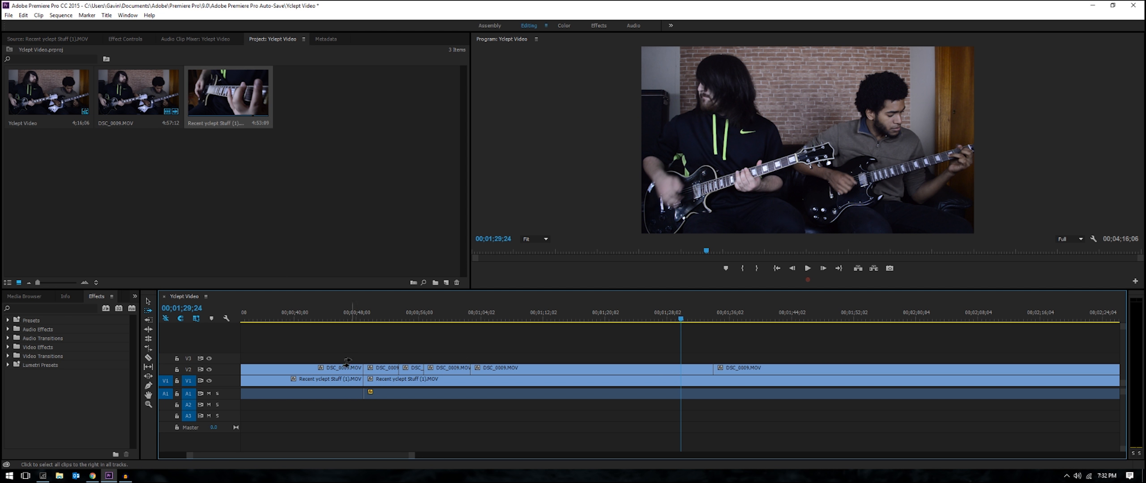
pyautogui.press('v')
# - Try adding the full Recent yclept Stuff (1).MOV clip on a new V4 track at about 44 seconds, and undo it
pyautogui.click(223, 94)
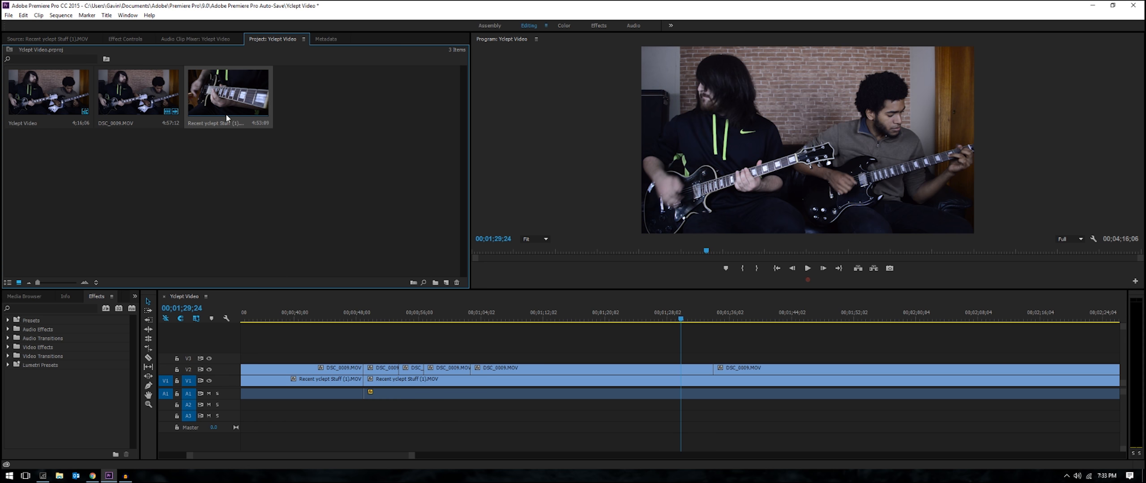
pyautogui.moveTo(226, 103); pyautogui.dragTo(381, 348)
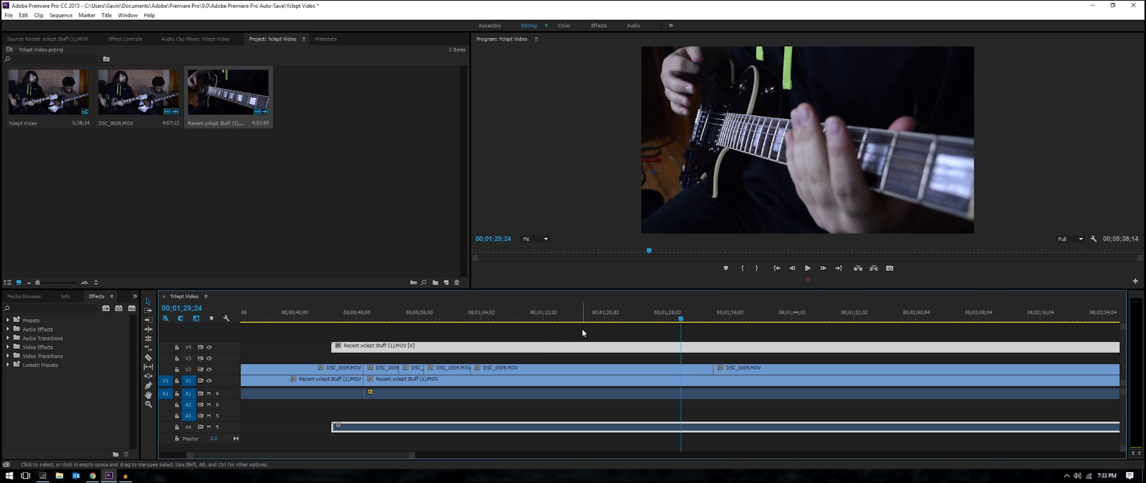
pyautogui.hotkey('ctrl', 'z')
# - Mark an in point and an out point around a short section of Recent yclept Stuff (1).MOV in the project bin
pyautogui.click(236, 119)
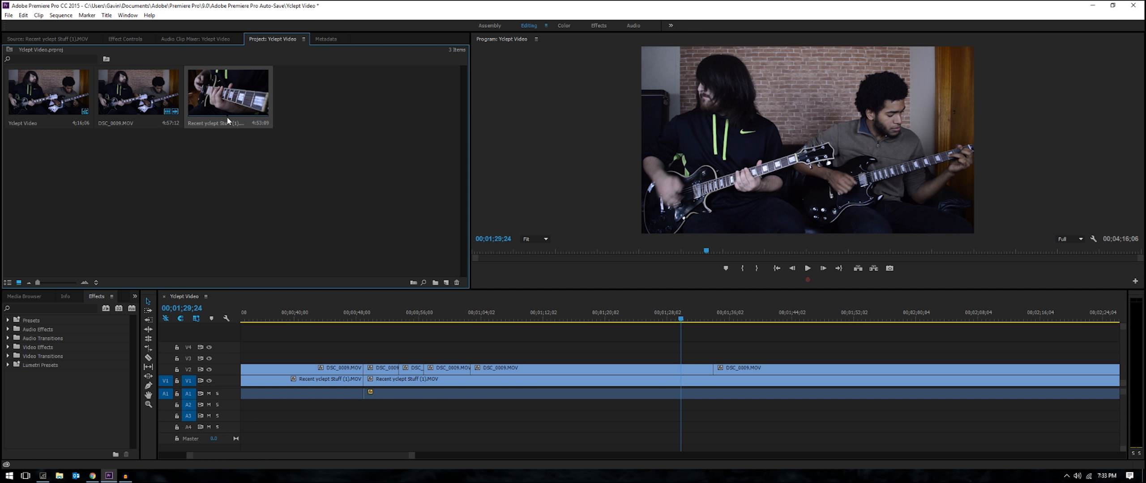
pyautogui.press('i')
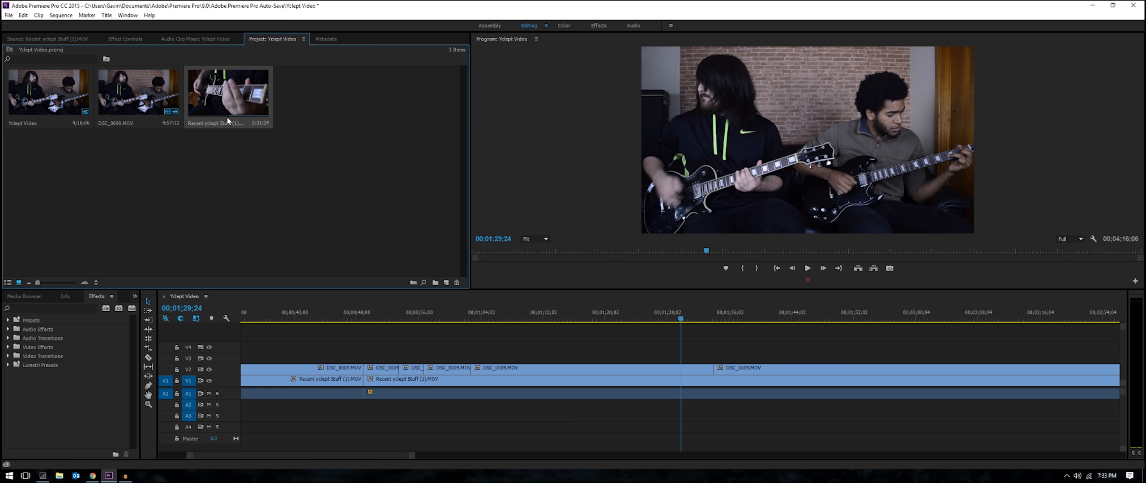
pyautogui.press('o')
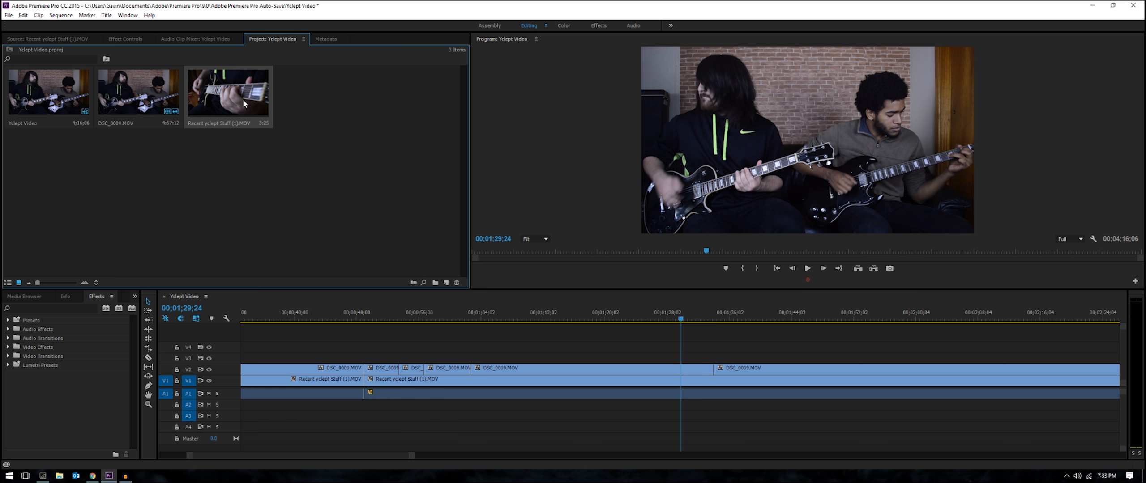
# - Place the marked section on track V3 at about 1:01 and scrub the playhead across it
pyautogui.moveTo(244, 103); pyautogui.dragTo(475, 321)
pyautogui.click(474, 321)
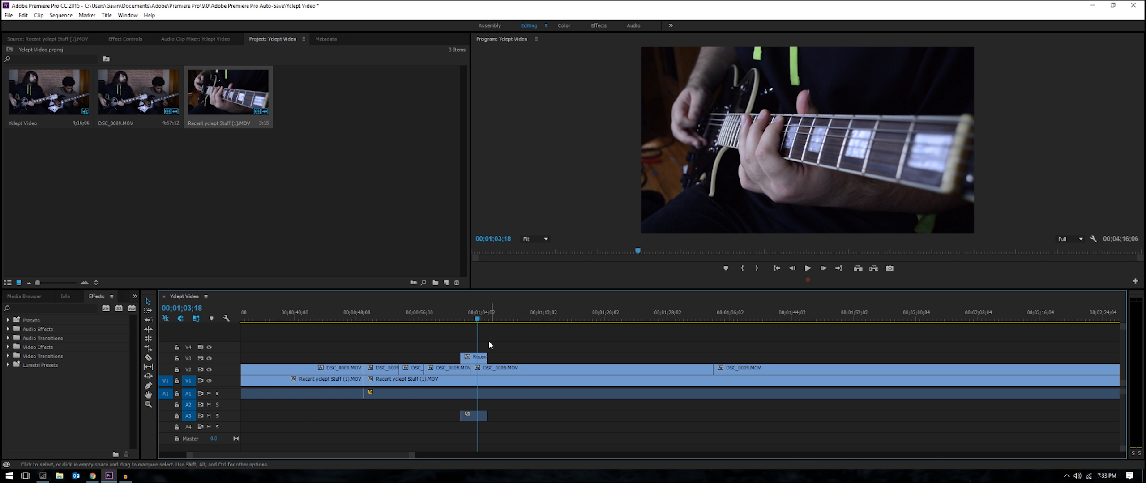
pyautogui.moveTo(476, 317); pyautogui.dragTo(486, 319)
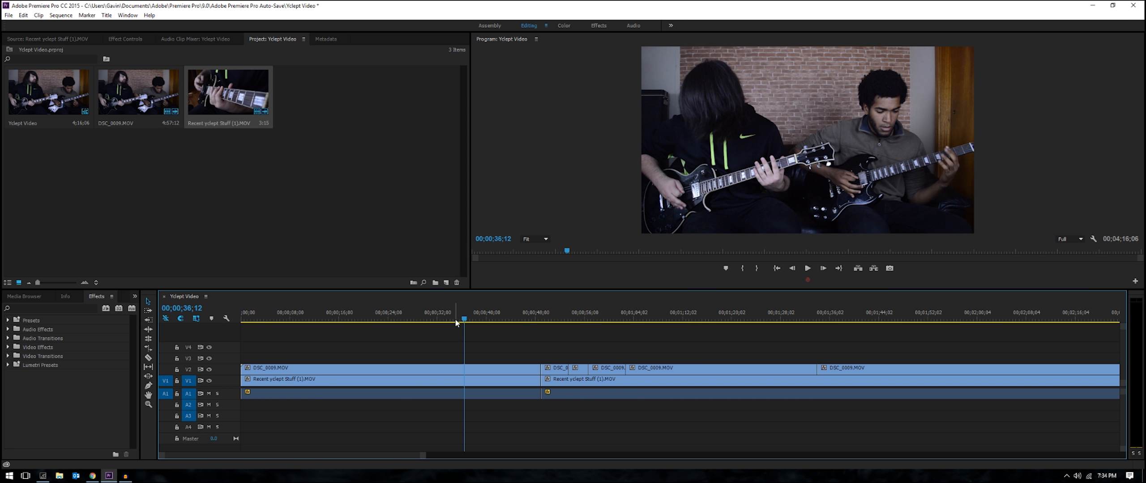
# - Move the playhead to 00;00;33;21 and trim the end of the first V2 clip to just after it
pyautogui.moveTo(463, 322); pyautogui.dragTo(447, 321)
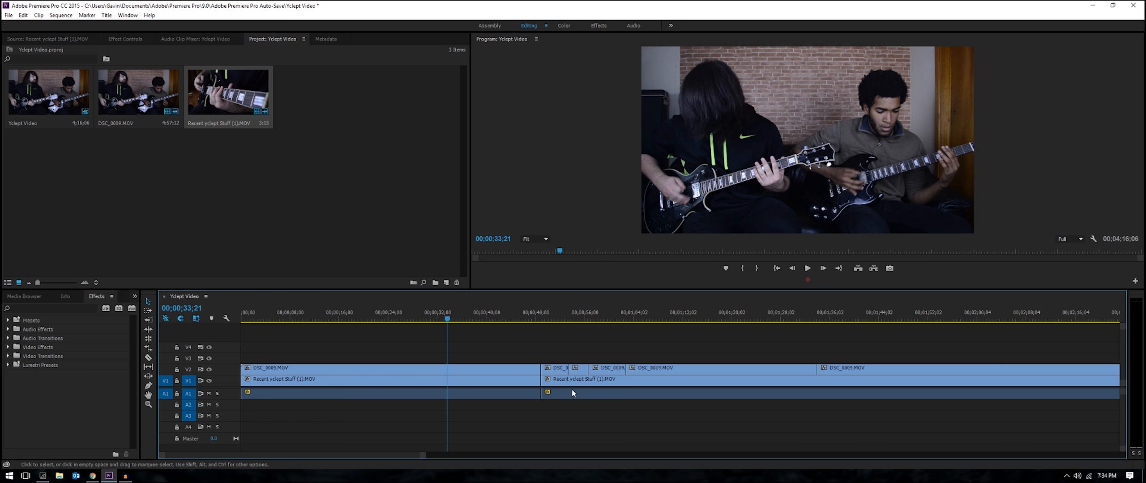
pyautogui.moveTo(458, 376); pyautogui.dragTo(453, 376)
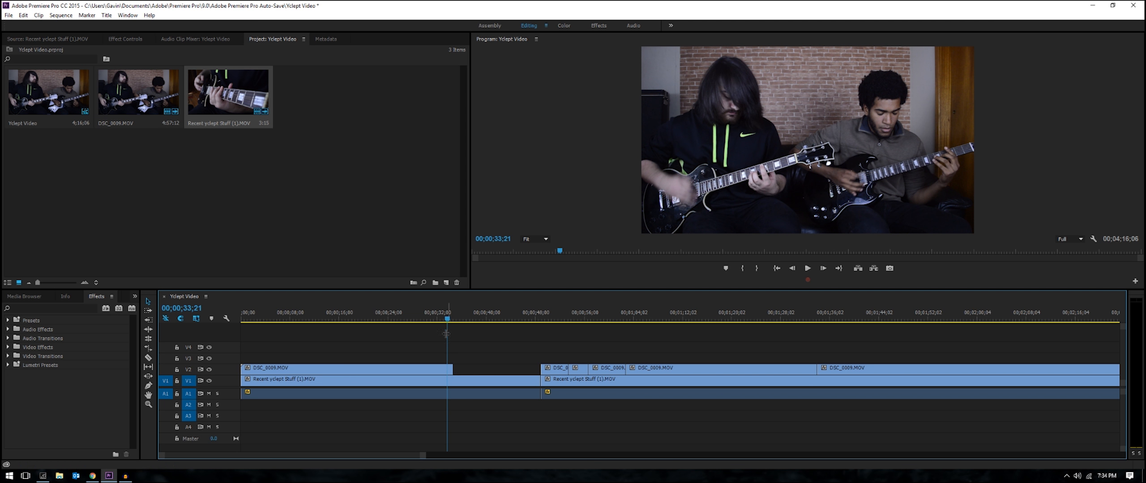
# - Try placing the marked Recent yclept Stuff (1).MOV section on V3 at about 21 seconds, and delete it again
pyautogui.click(292, 151)
pyautogui.moveTo(291, 151); pyautogui.dragTo(368, 360)
pyautogui.click(380, 360)
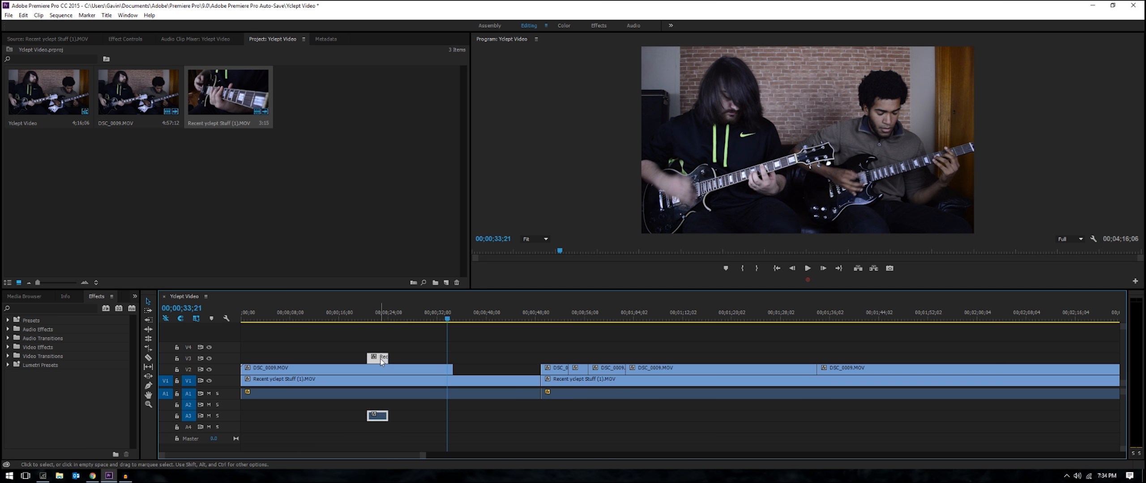
pyautogui.press('Delete')
# - Set the end of the first V2 clip to about 35 seconds and play the sequence from 00;00;33;10 across the cut
pyautogui.moveTo(447, 321)
pyautogui.mouseDown()
pyautogui.moveTo(459, 321)
pyautogui.moveTo(444, 323)
pyautogui.mouseUp()
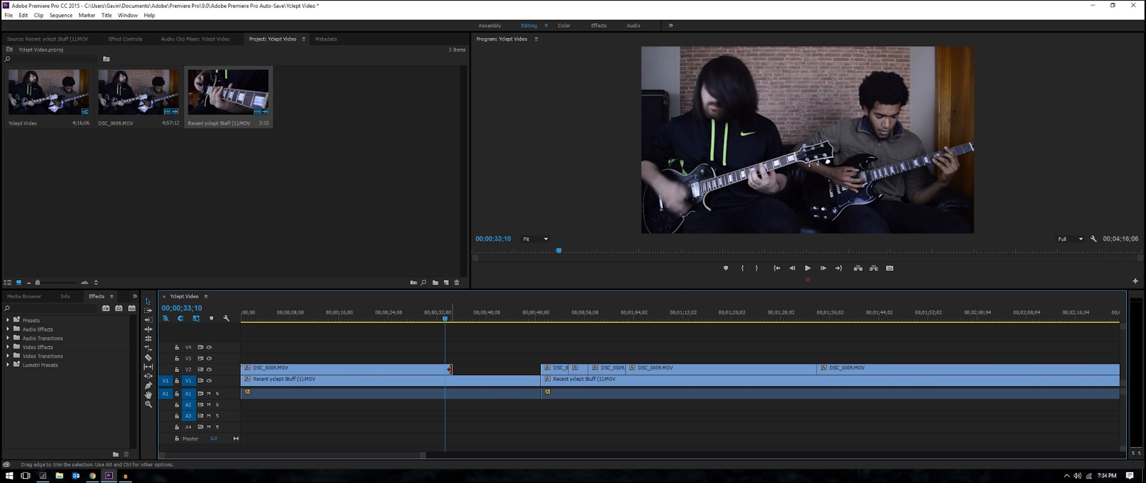
pyautogui.moveTo(450, 368)
pyautogui.mouseDown()
pyautogui.moveTo(502, 366)
pyautogui.moveTo(455, 370)
pyautogui.mouseUp()
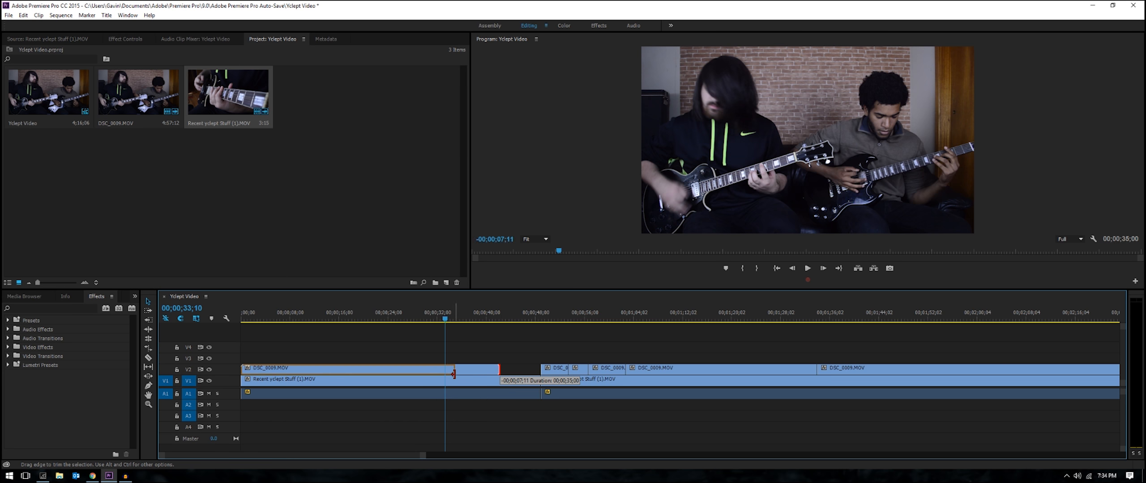
pyautogui.press('space')
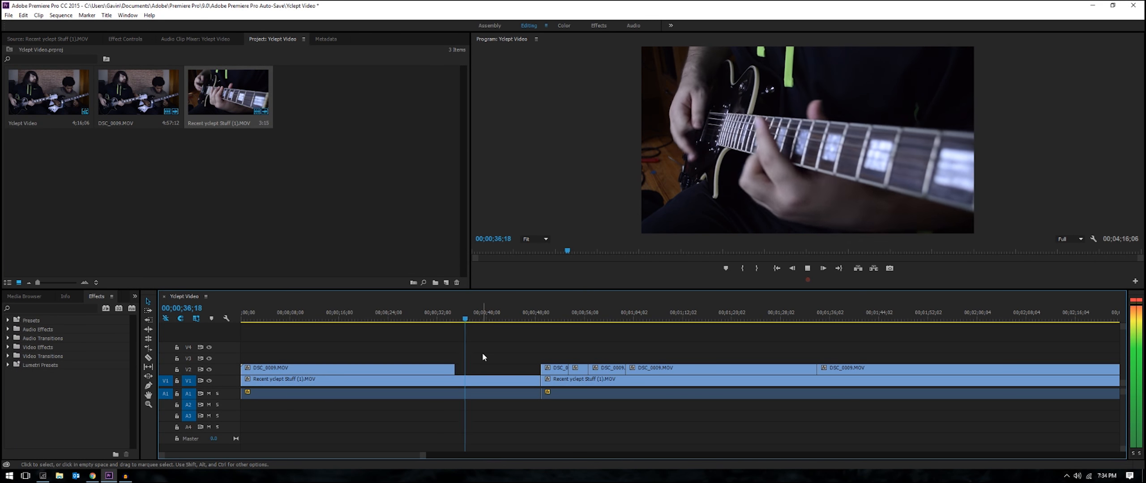
pyautogui.press('space')
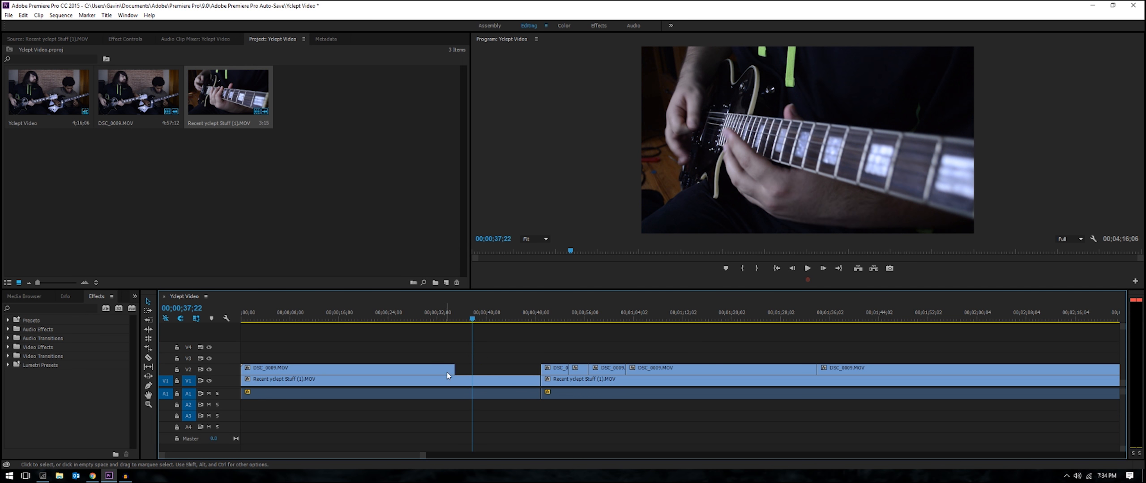
# - Extend the end of the first V2 clip to the playhead and further to about 39.5 seconds
pyautogui.moveTo(455, 370)
pyautogui.mouseDown()
pyautogui.moveTo(526, 368)
pyautogui.moveTo(469, 370)
pyautogui.mouseUp()
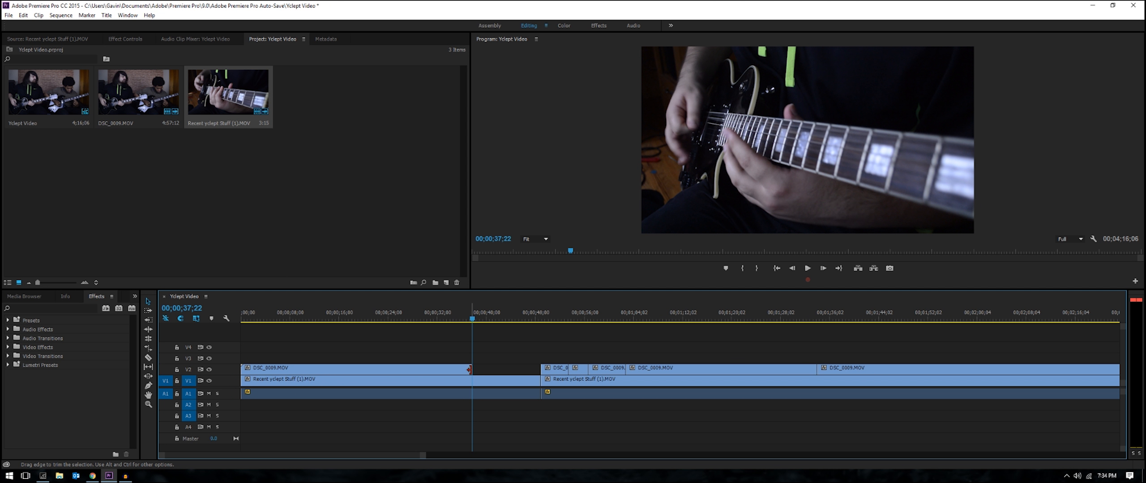
pyautogui.moveTo(470, 370); pyautogui.dragTo(482, 370)
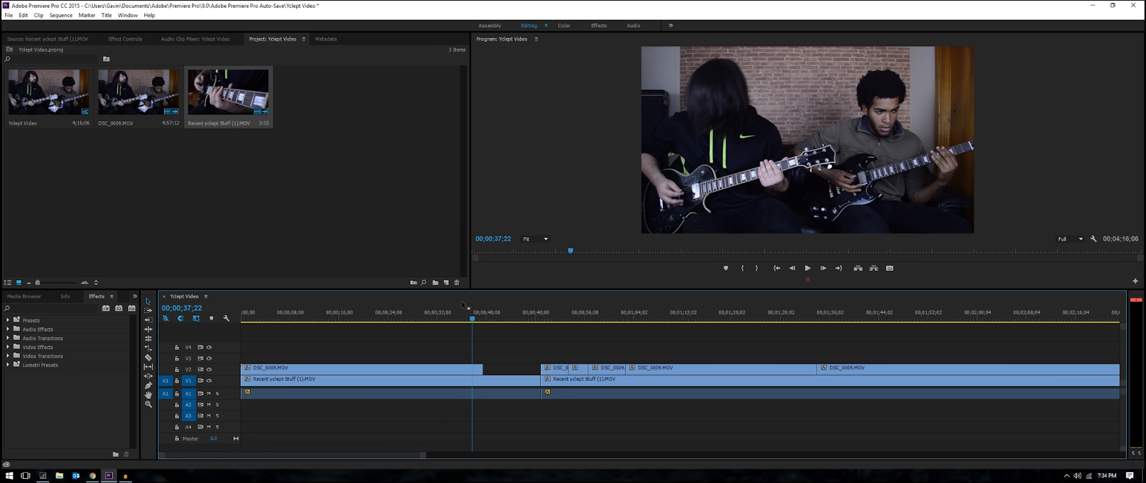